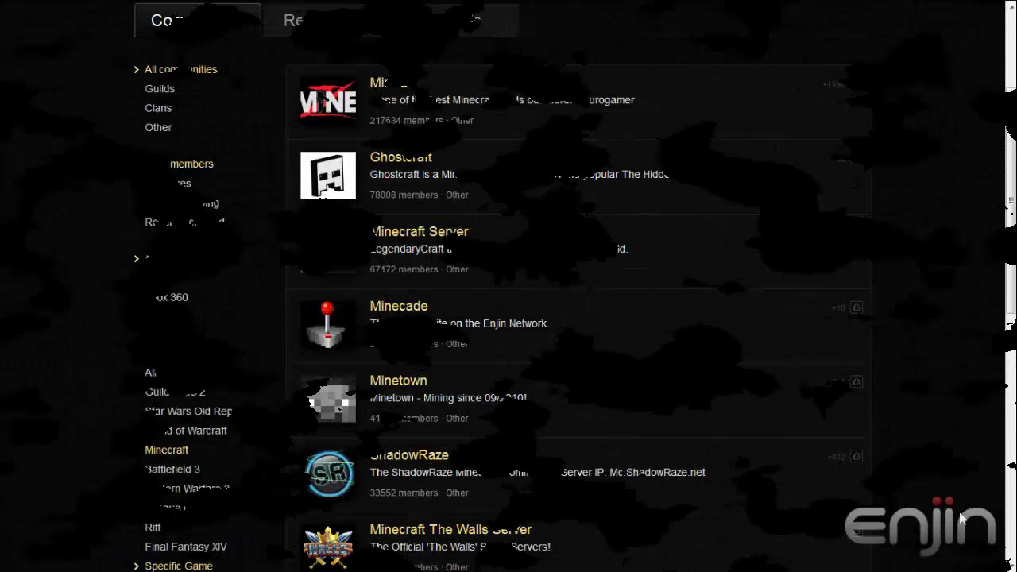
Browse the Minecraft communities list and review the donation packages and rank offers on the Lostcraft and LegendaryCraft shop pages.
scroll(1013, 169, "up", 1)
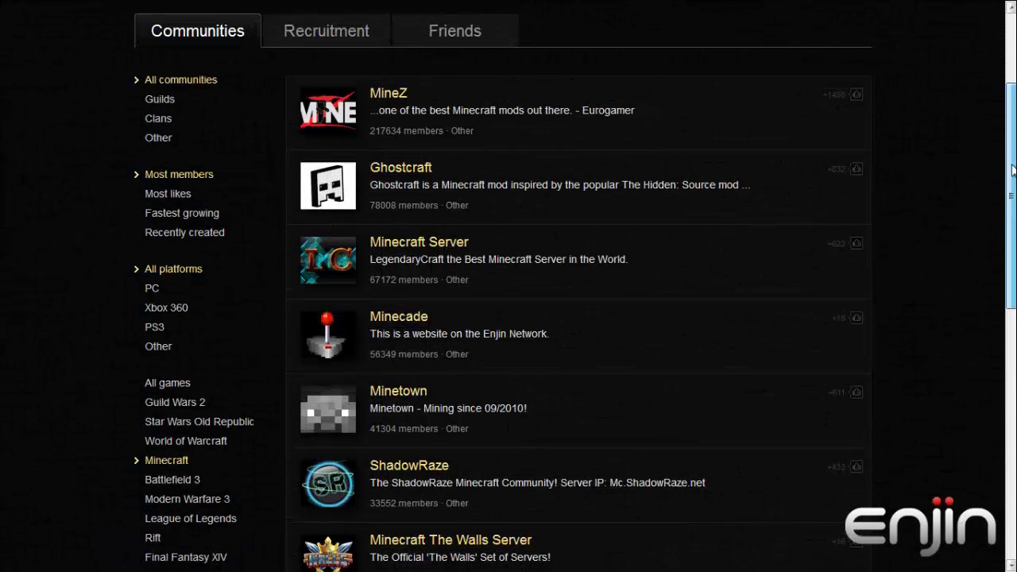
left_click_drag(1013, 170, 1013, 308)
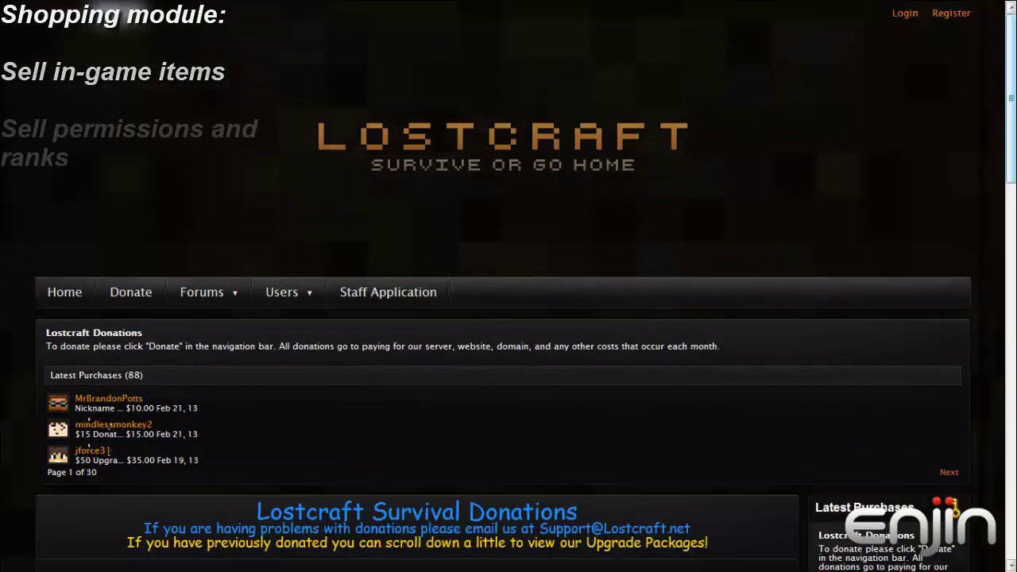
scroll(509, 317, "down", 5)
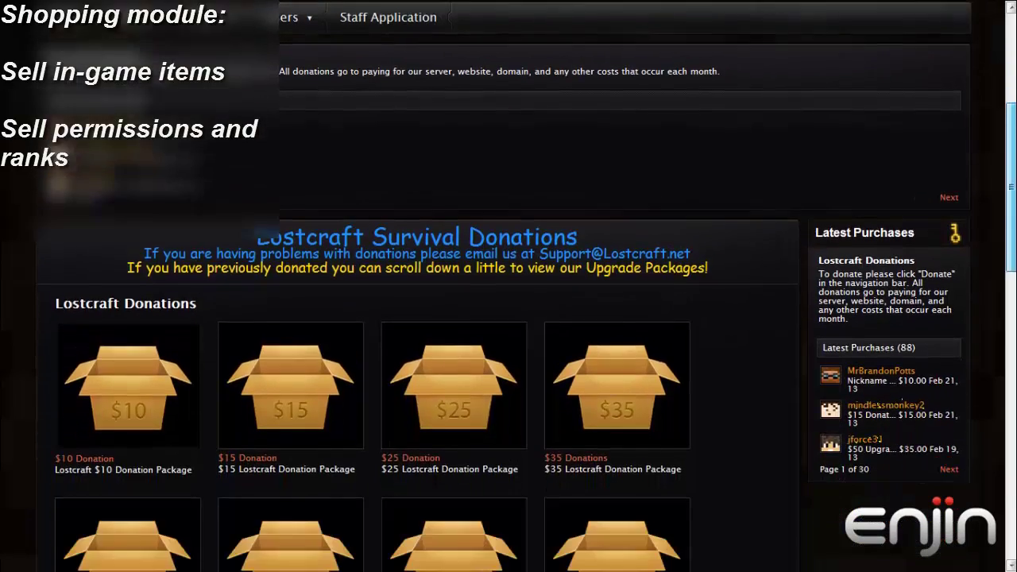
scroll(1005, 218, "down", 3)
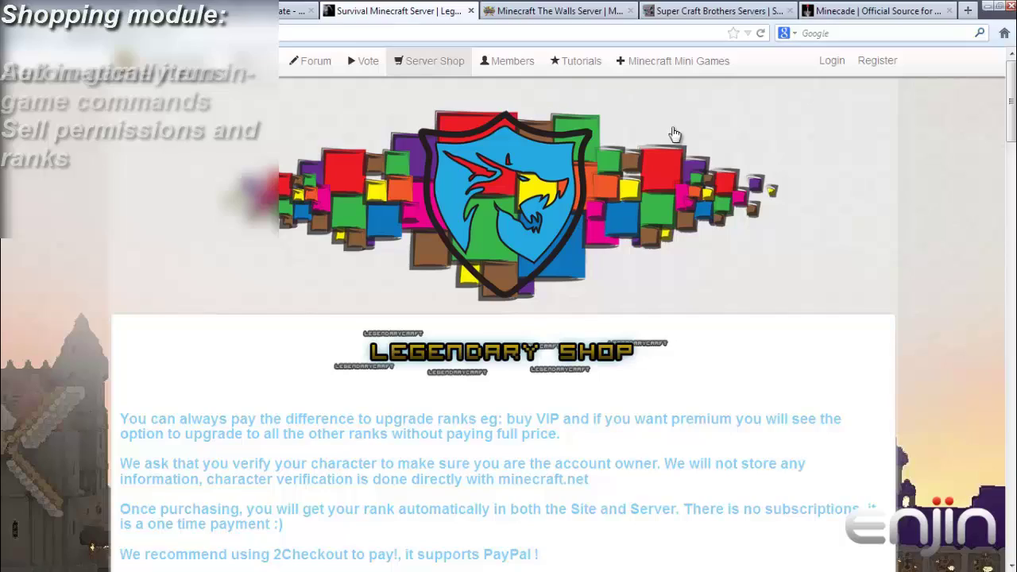
scroll(1009, 260, "down", 10)
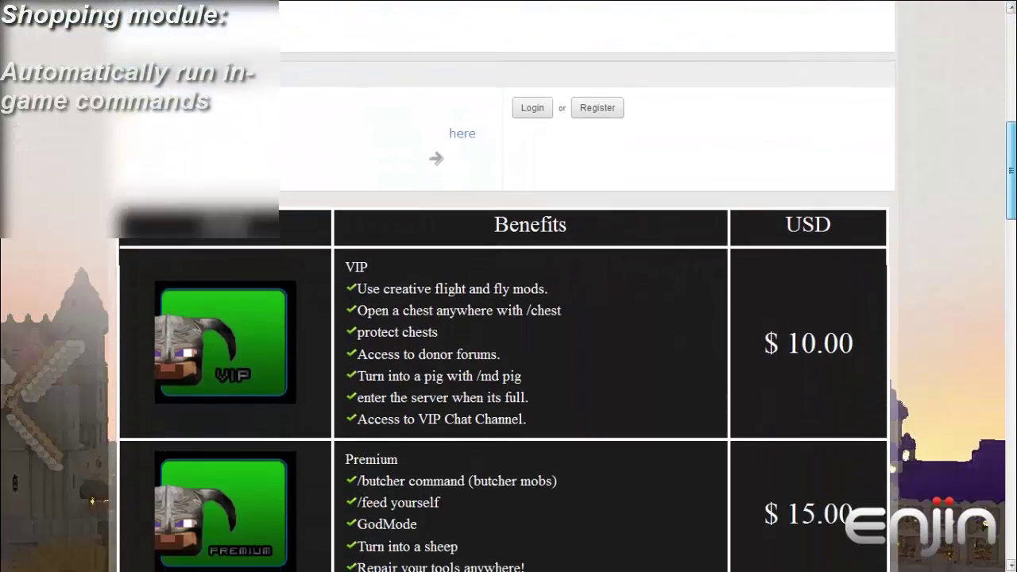
scroll(1009, 260, "down", 5)
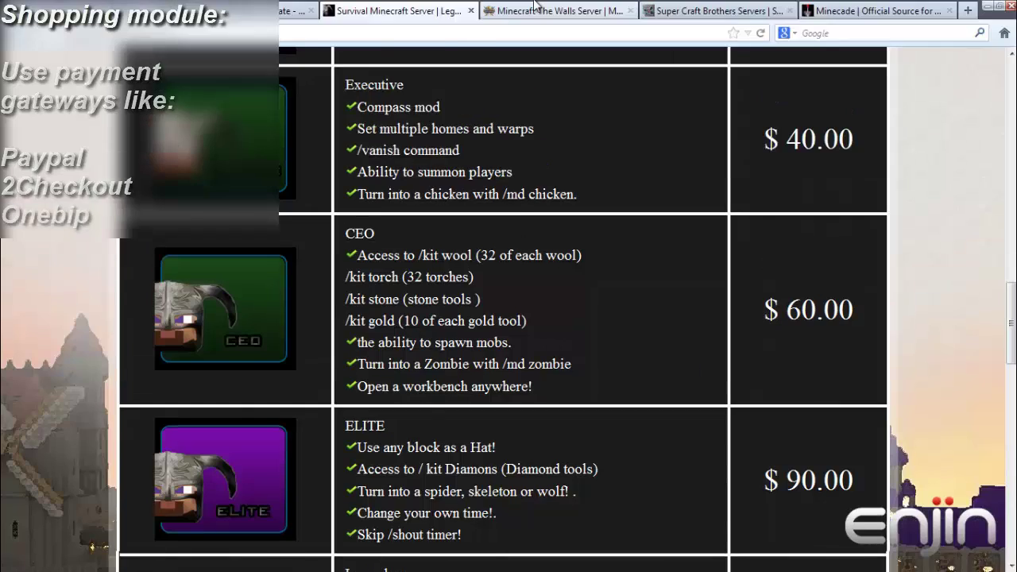
Review the shop pages of Minecraft The Walls Server, Super Craft Brothers Servers and Minecade.
left_click(534, 9)
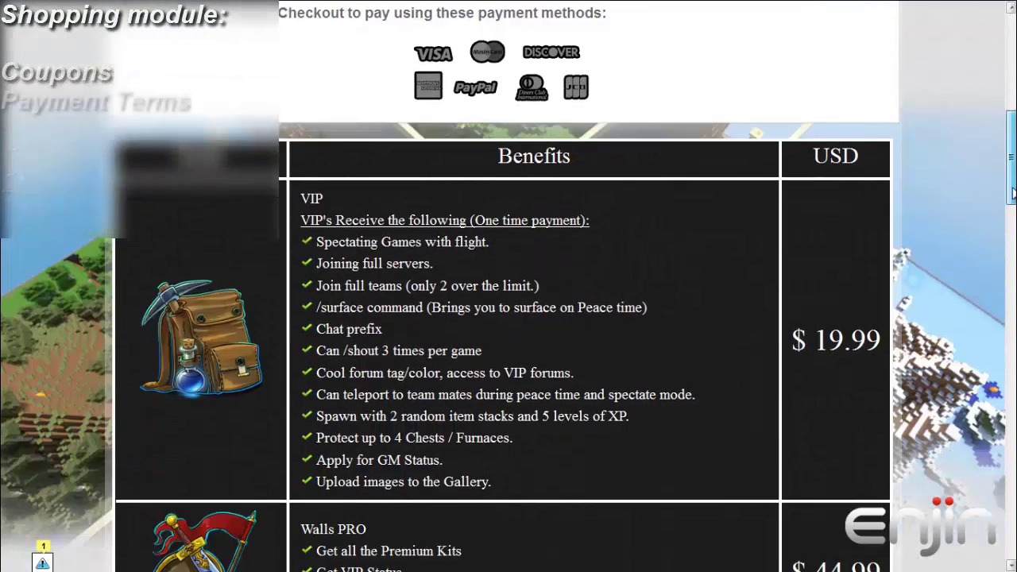
scroll(1012, 191, "down", 7)
scroll(1005, 272, "down", 2)
left_click(719, 10)
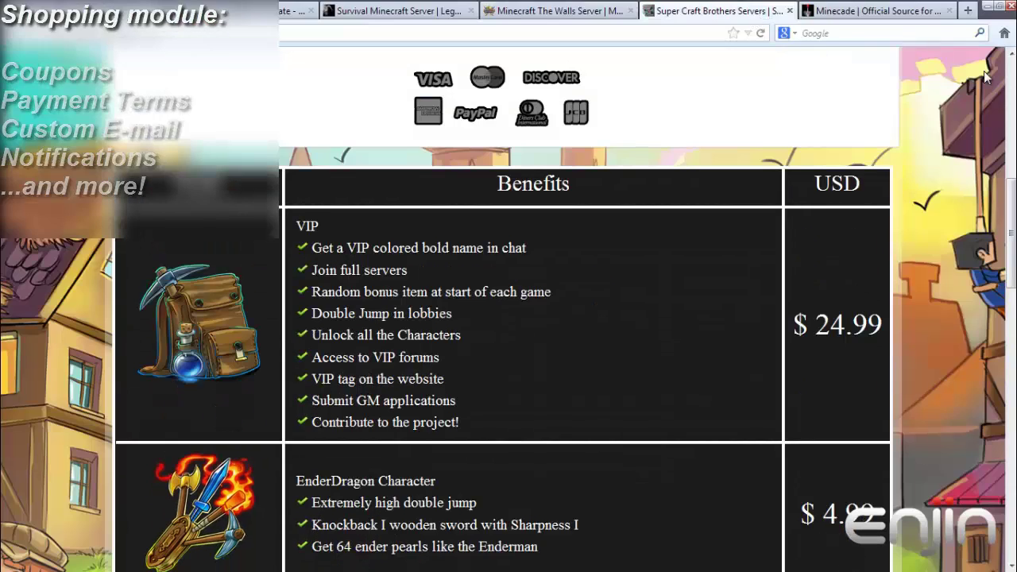
scroll(1005, 272, "down", 3)
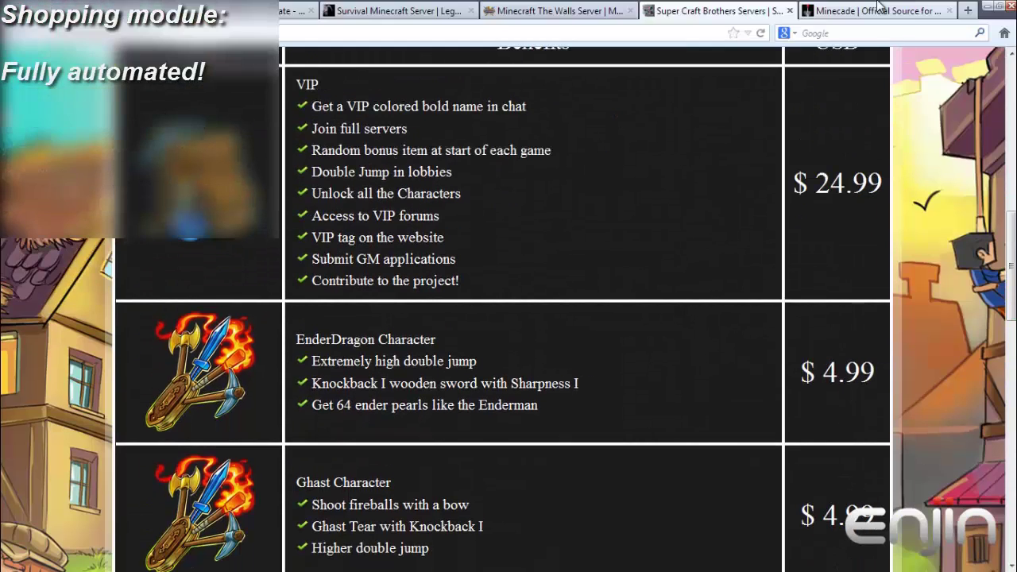
left_click(885, 9)
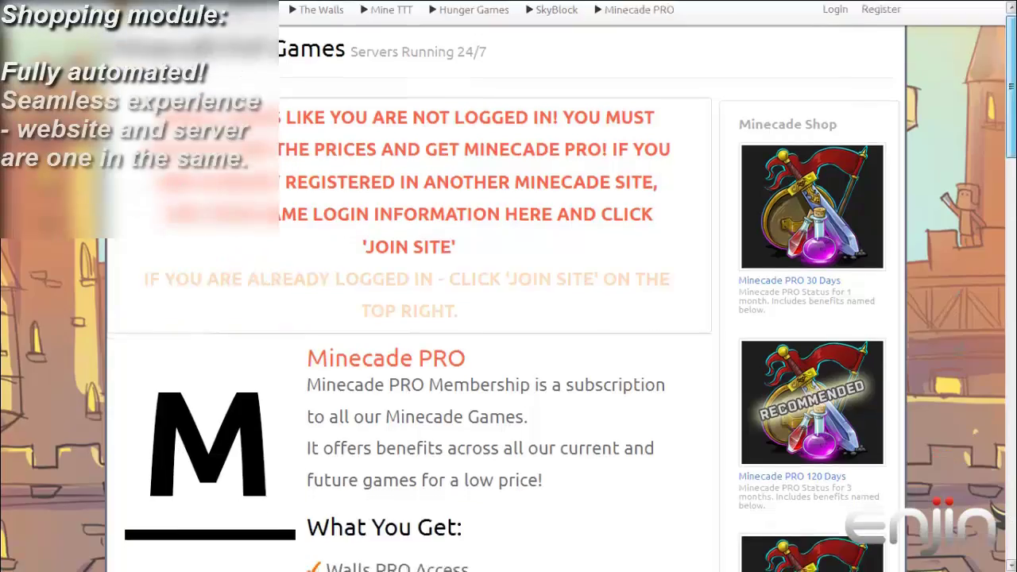
scroll(508, 286, "down", 3)
scroll(508, 286, "down", 2)
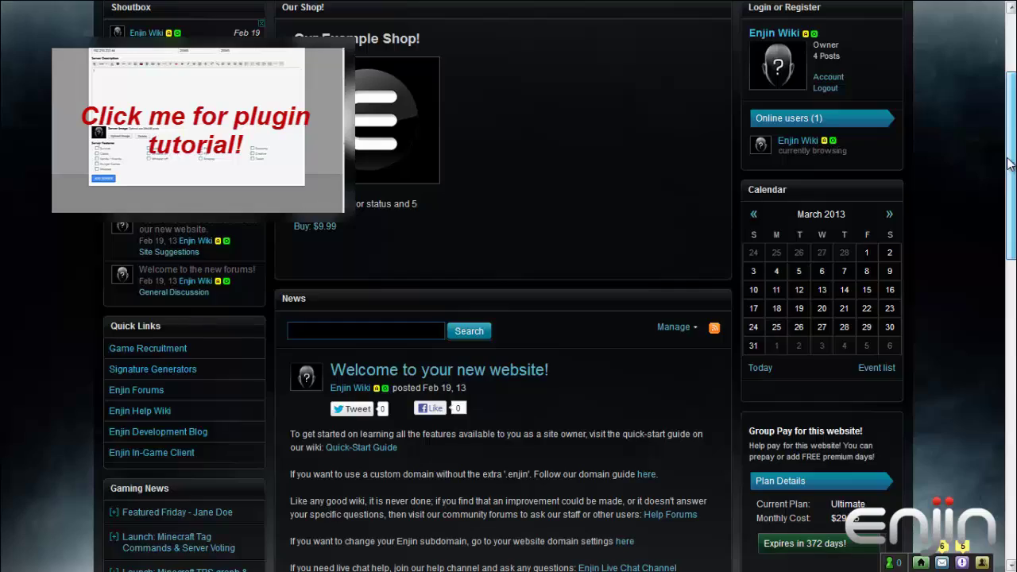
Look over the example website and start creating a free guild on the Enjin home page, entering test.
scroll(977, 108, "up", 2)
scroll(974, 95, "up", 1)
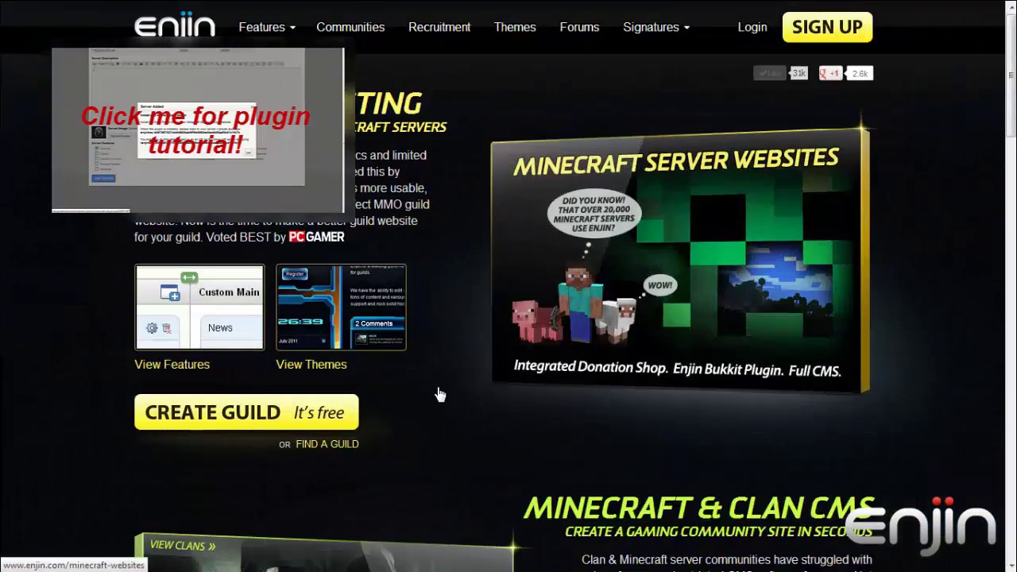
scroll(443, 210, "down", 2)
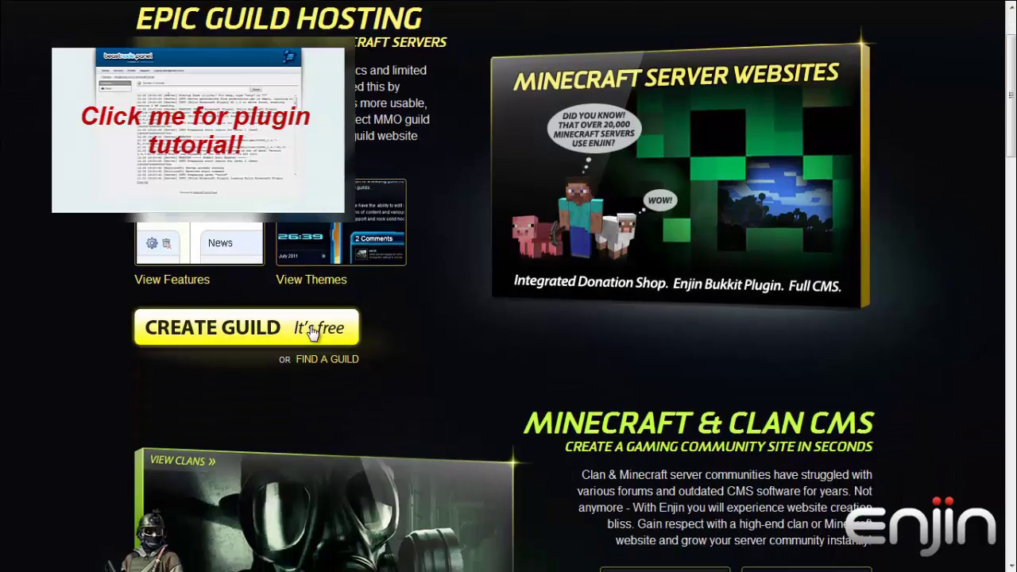
left_click(310, 326)
type("test")
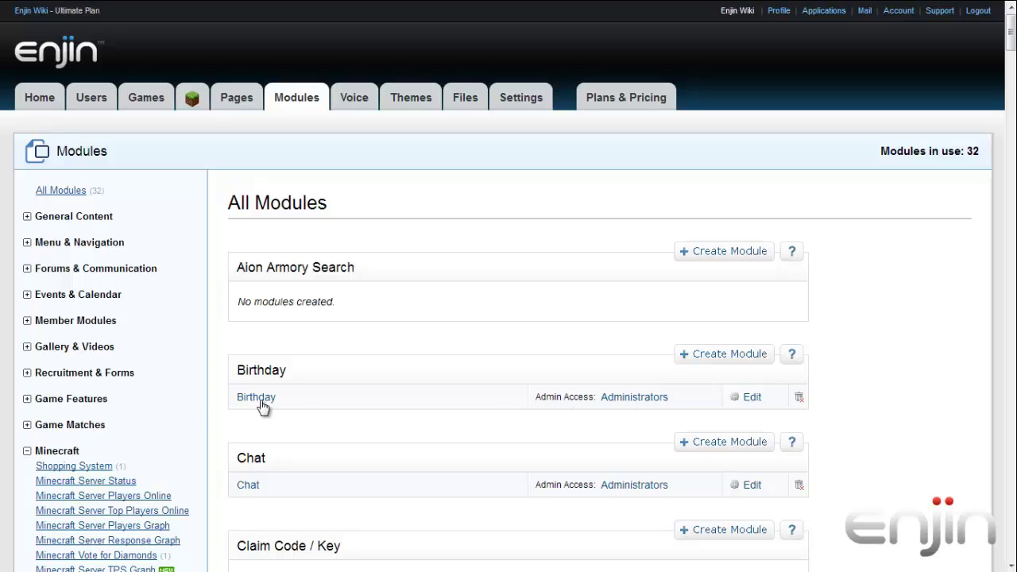
Open the Example Shopping System module for editing and show its shop settings.
left_click(88, 469)
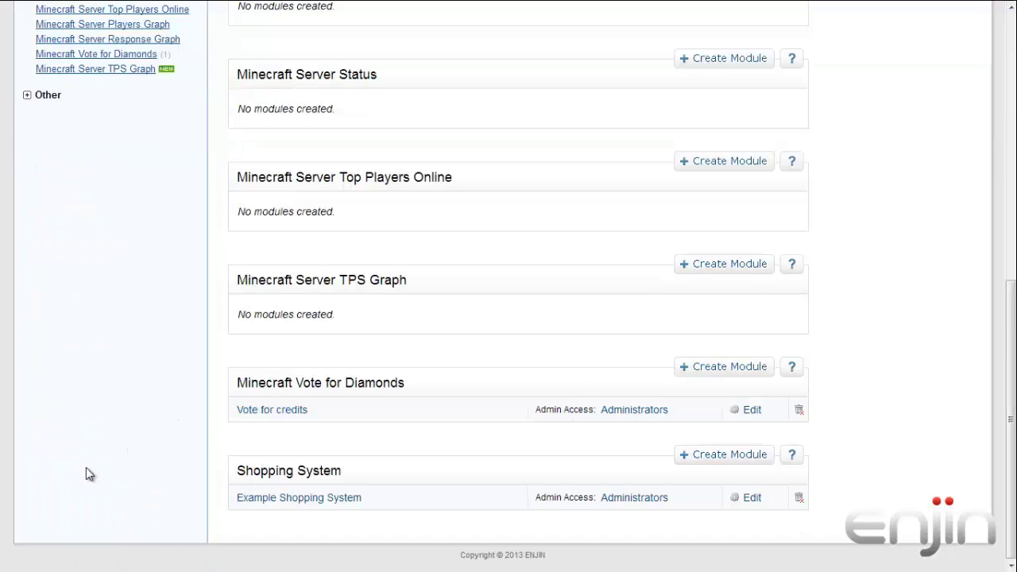
left_click(750, 498)
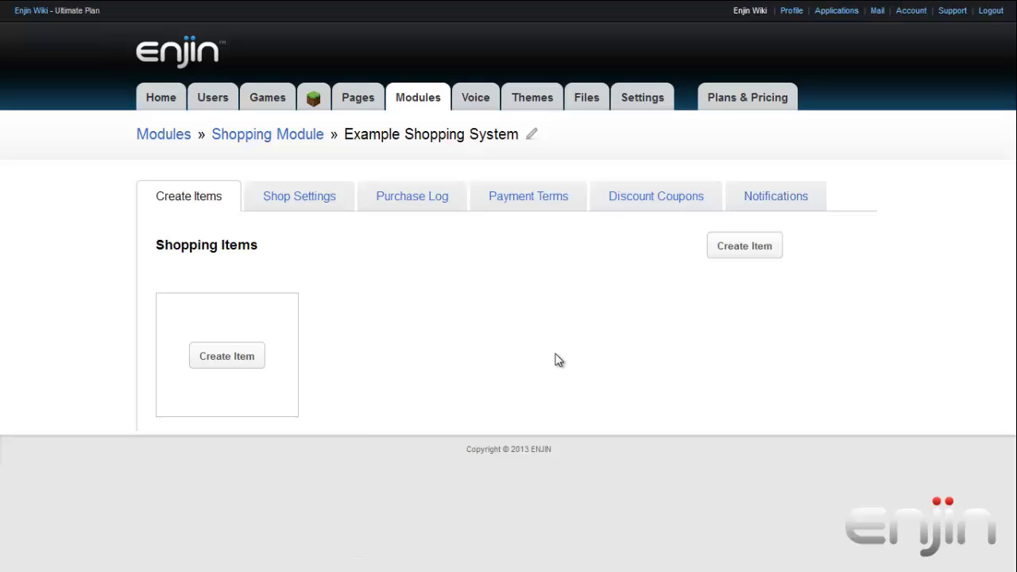
left_click(319, 208)
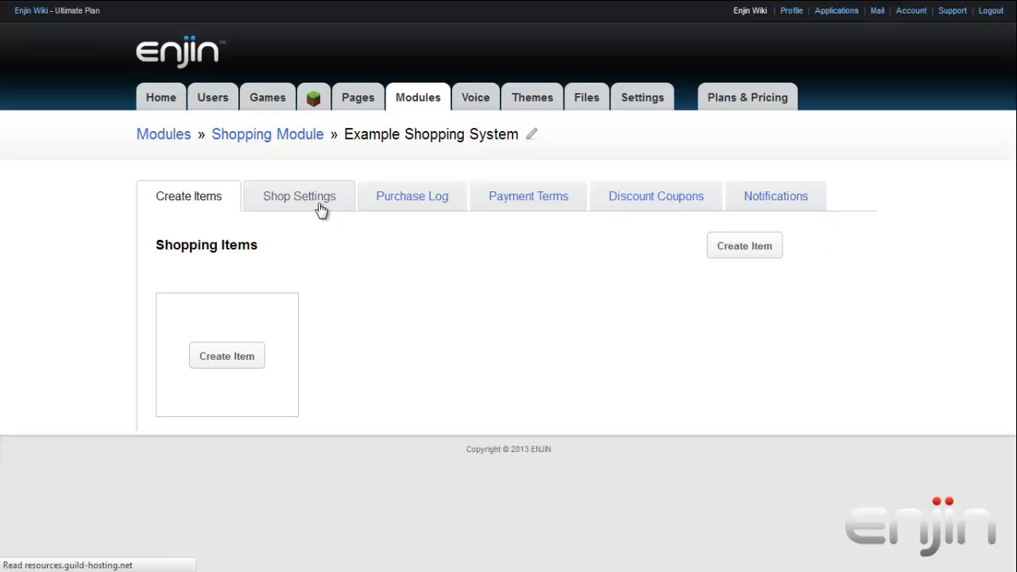
Choose Enjin Wiki Server (ON) as the shop's server and ask unverified users for Minecraft name text input only.
scroll(325, 215, "down", 1)
left_click(337, 187)
left_click(327, 213)
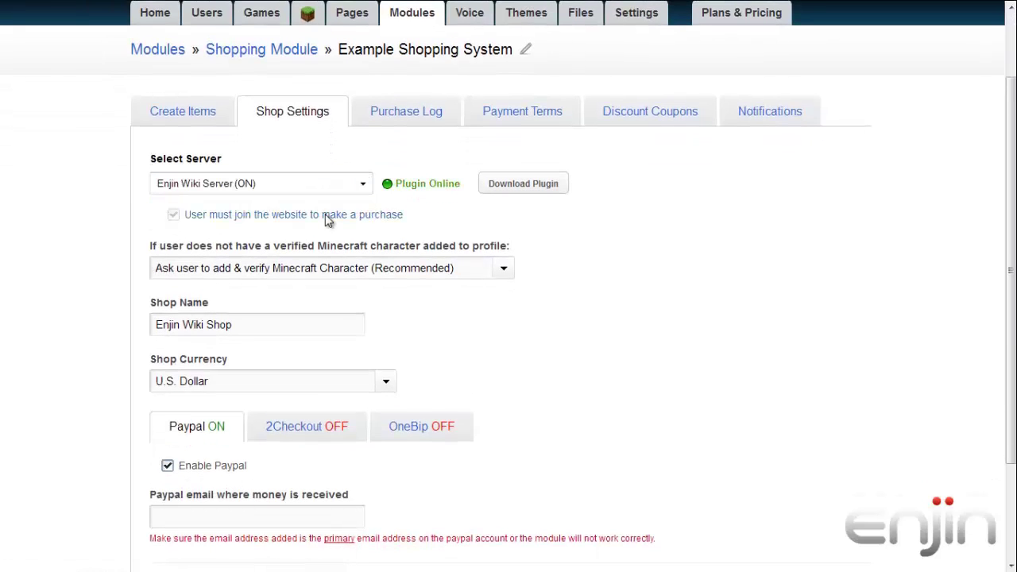
left_click(502, 271)
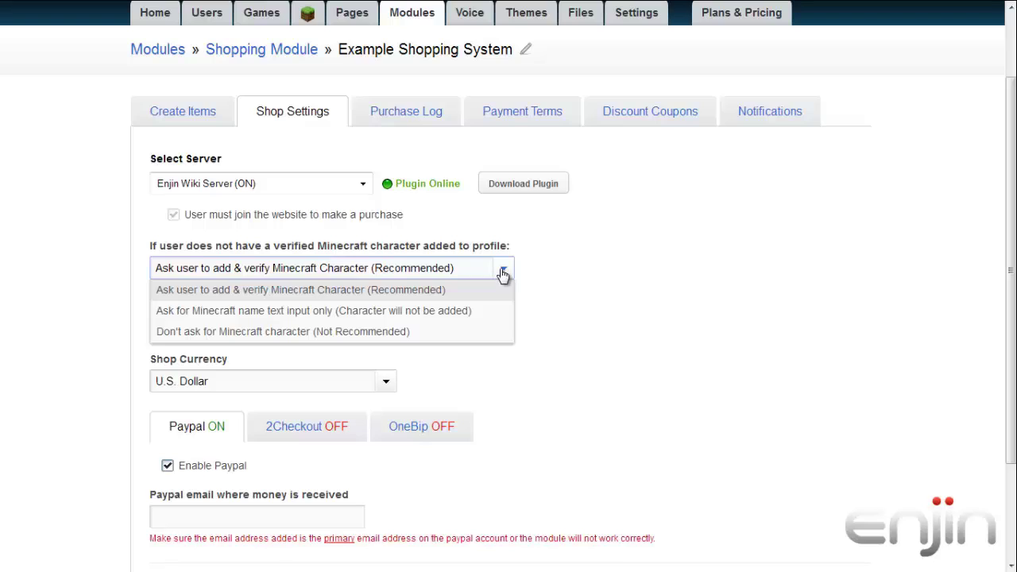
left_click(467, 315)
Set the shop name to Our Example Shop! and choose U.S. Dollar as the shop currency.
triple_click(337, 326)
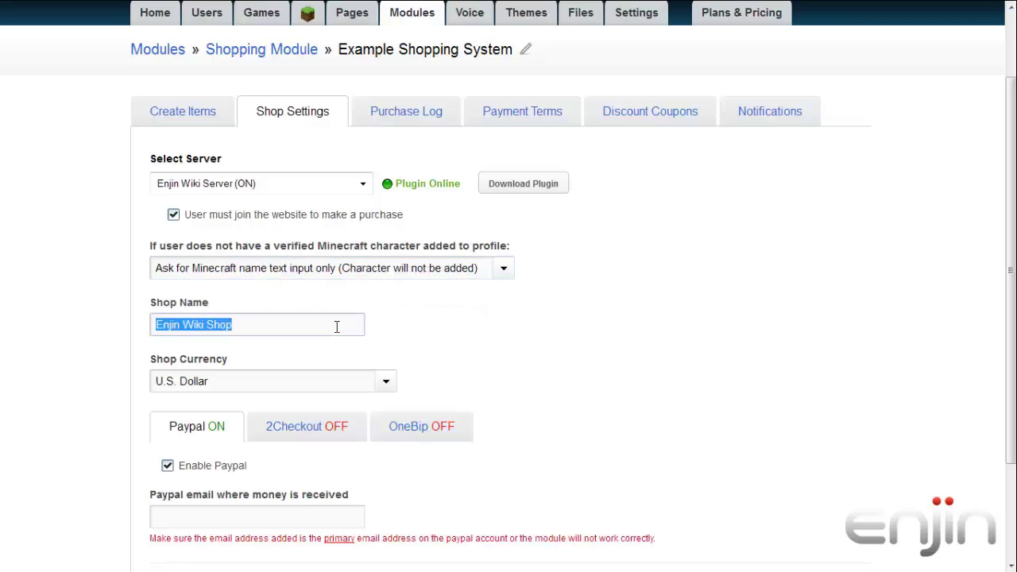
type("oUR")
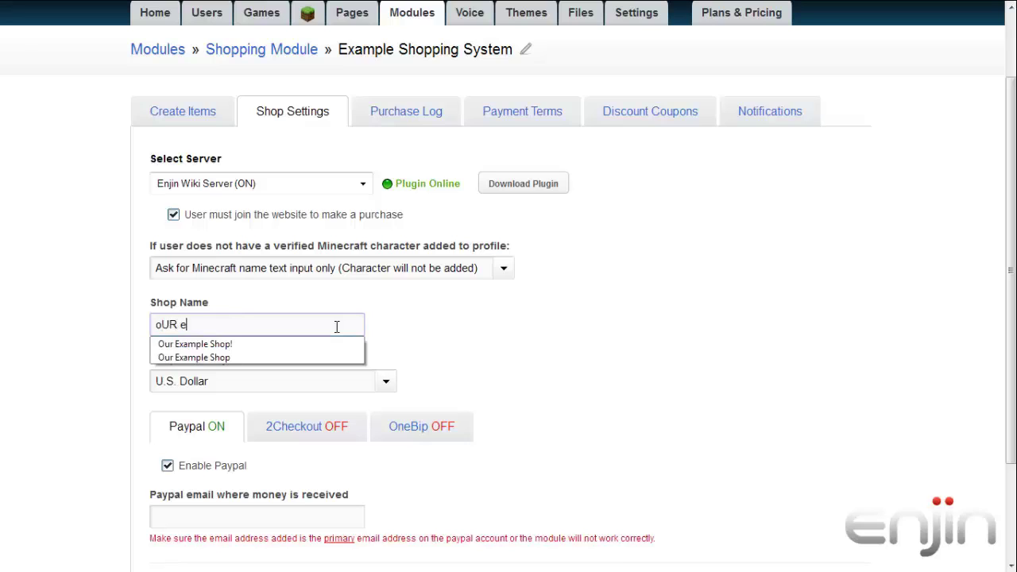
type(" e")
key("ctrl+a")
type("Our Example Shop!")
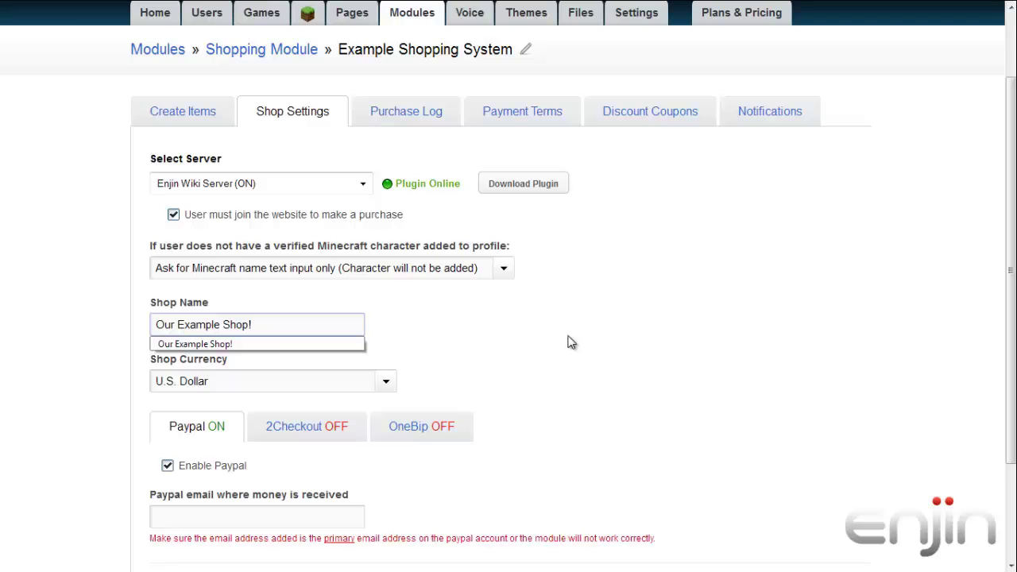
left_click(271, 343)
left_click(267, 381)
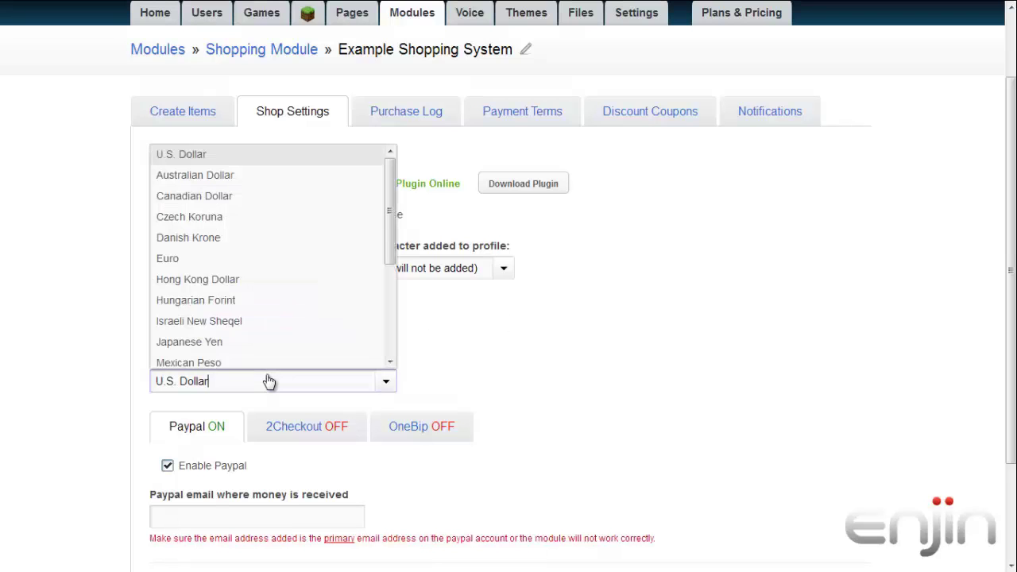
left_click(249, 161)
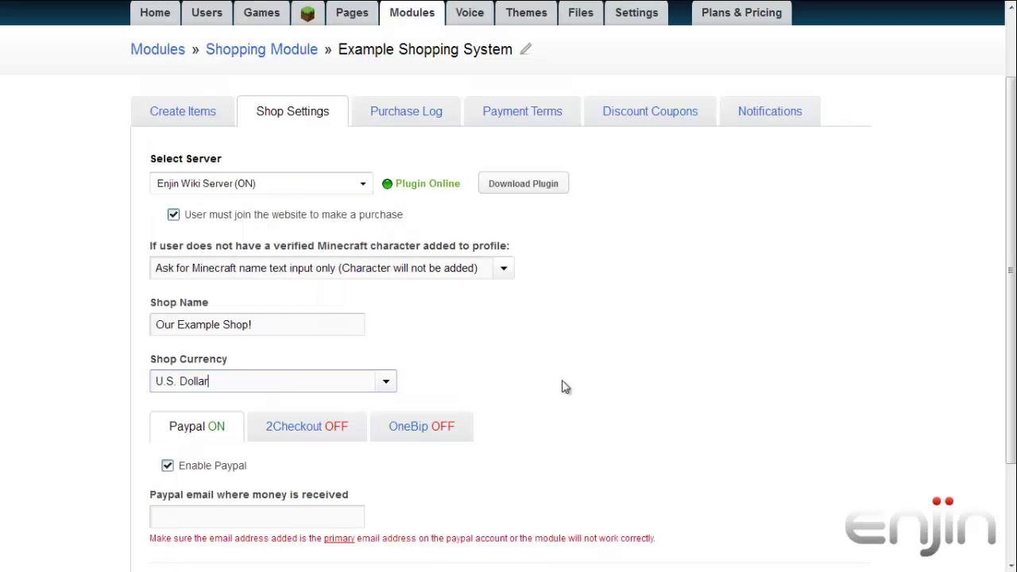
Examine the PayPal, 2Checkout and OneBip payment options, including the 2Checkout linking instructions.
scroll(586, 384, "down", 3)
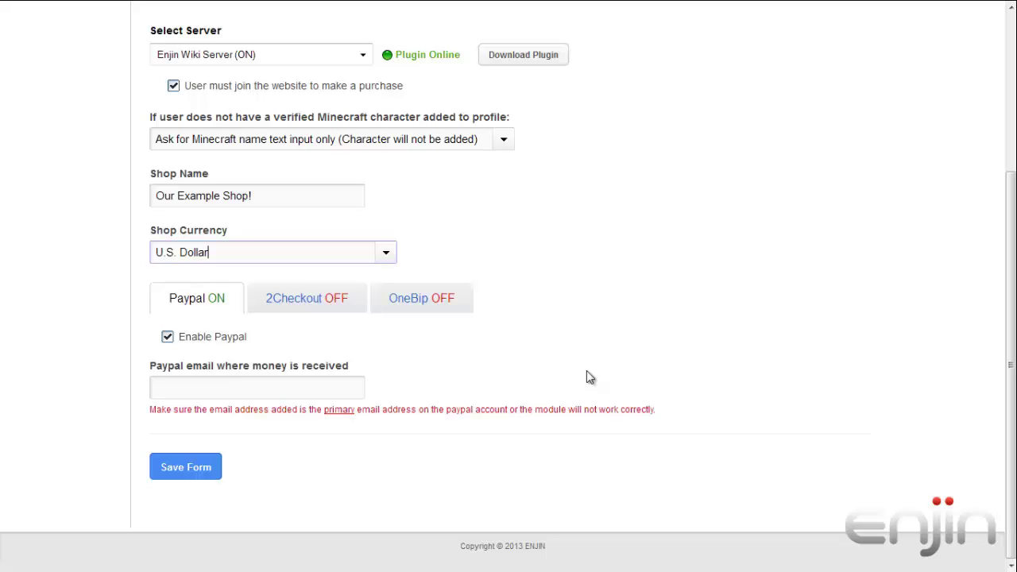
left_click(185, 310)
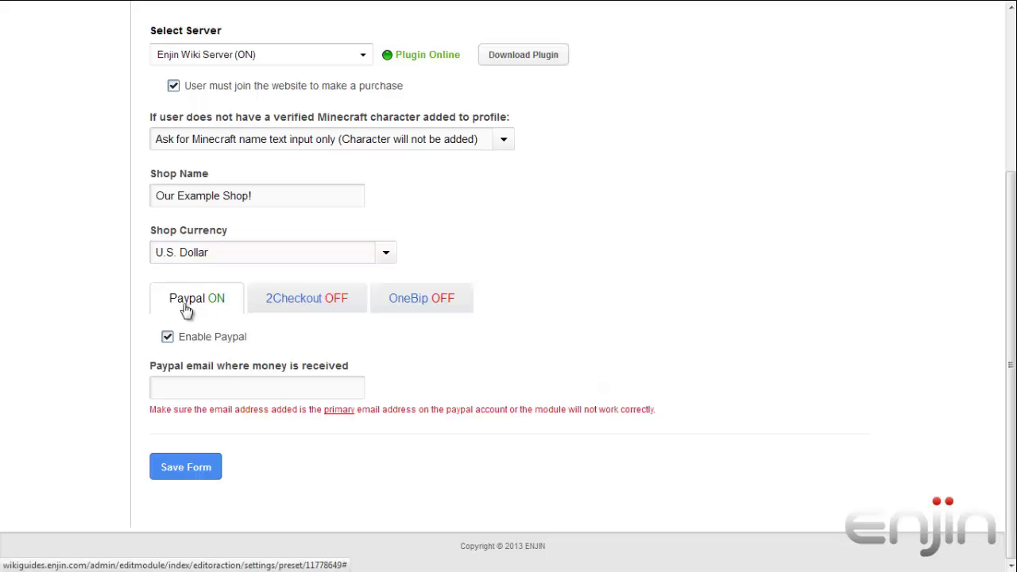
left_click(312, 303)
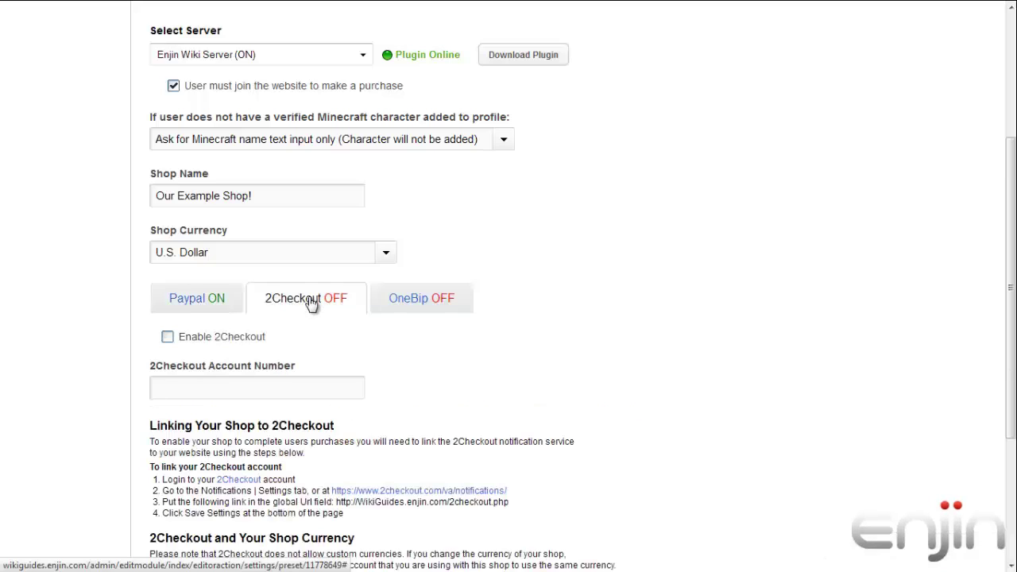
scroll(311, 303, "down", 3)
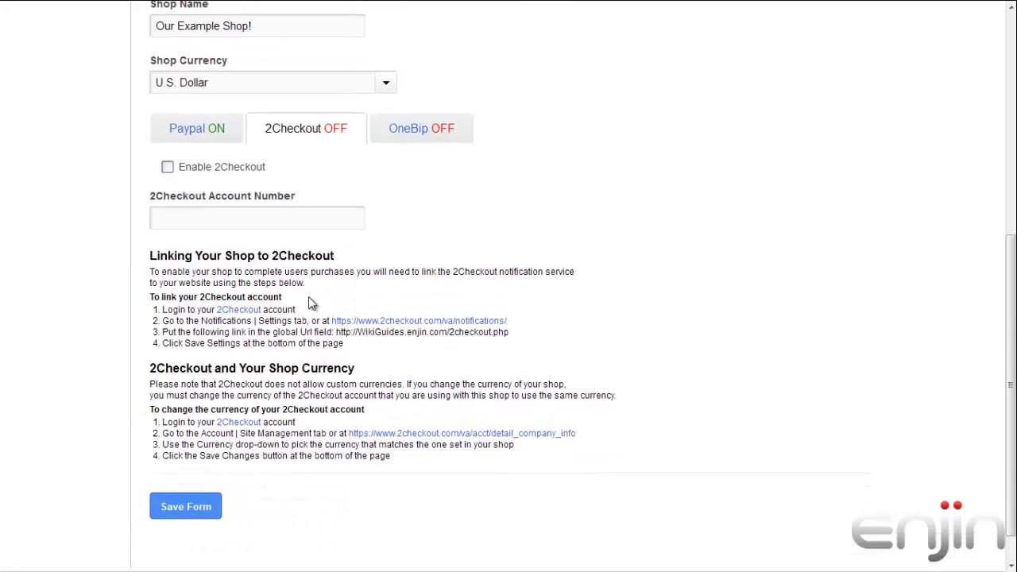
left_click(423, 134)
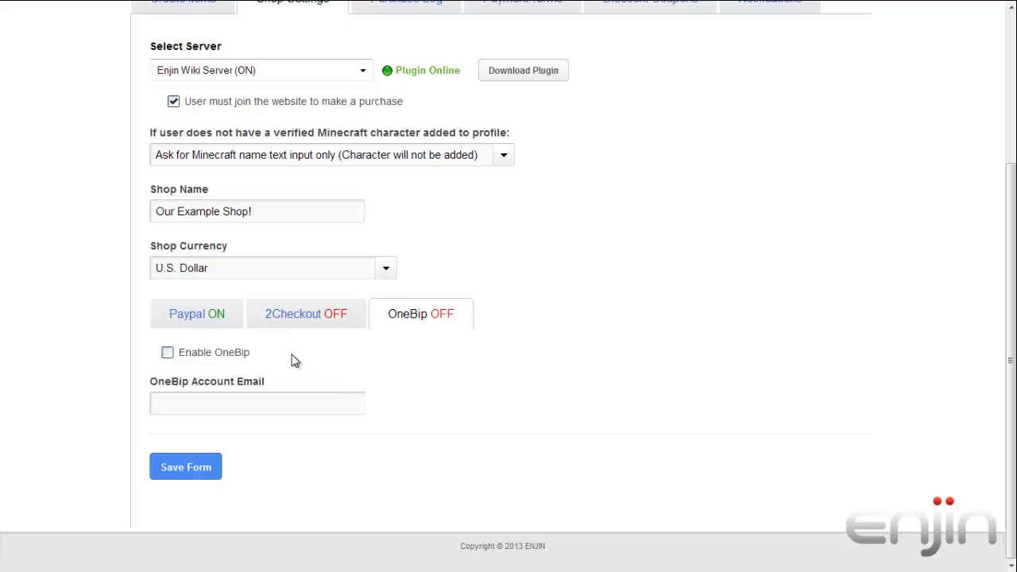
Fill in the PayPal email where money is received and save the shop settings.
left_click(218, 322)
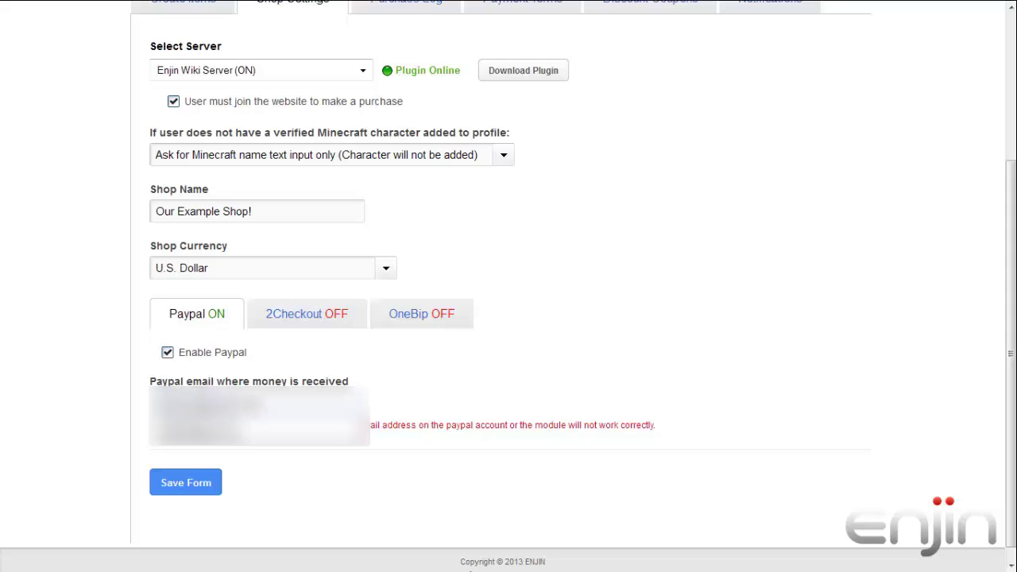
left_click(175, 484)
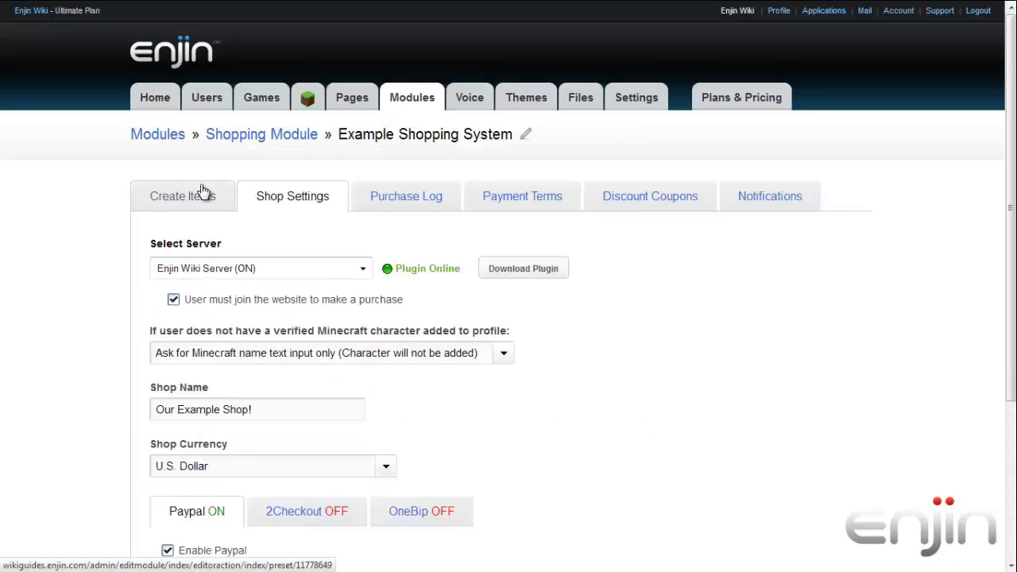
Create a new shopping item named Warrior group! with the short description Warrior group + 5 diamonds!
left_click(202, 190)
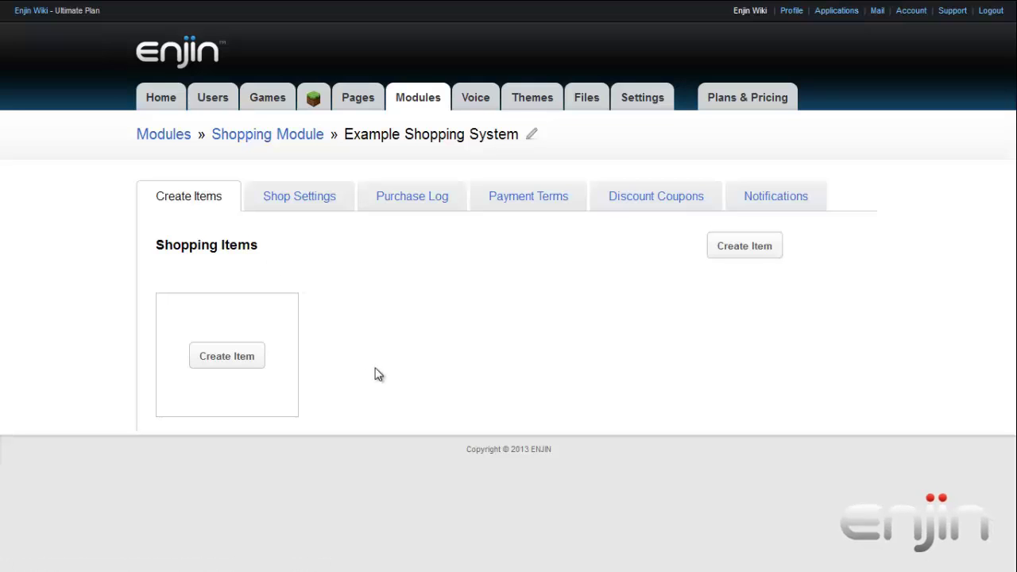
left_click(236, 356)
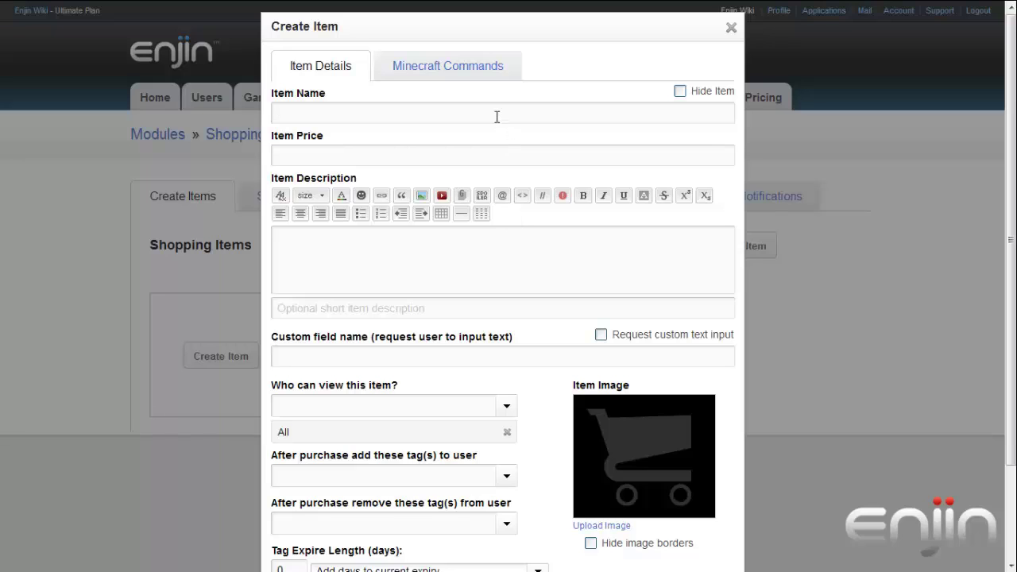
type("or group!")
left_click(464, 308)
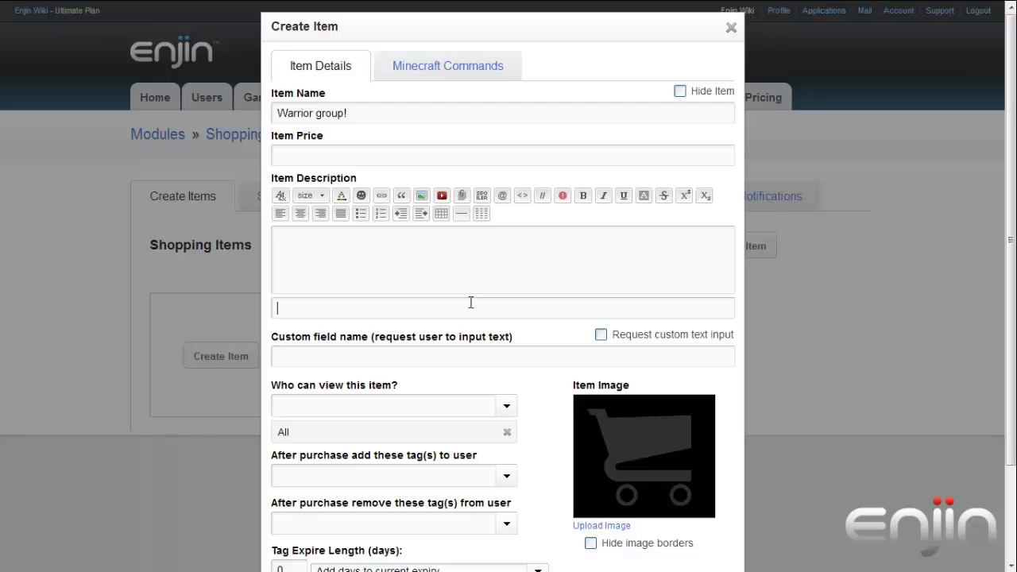
type("Warrior group + 5 diamonds!")
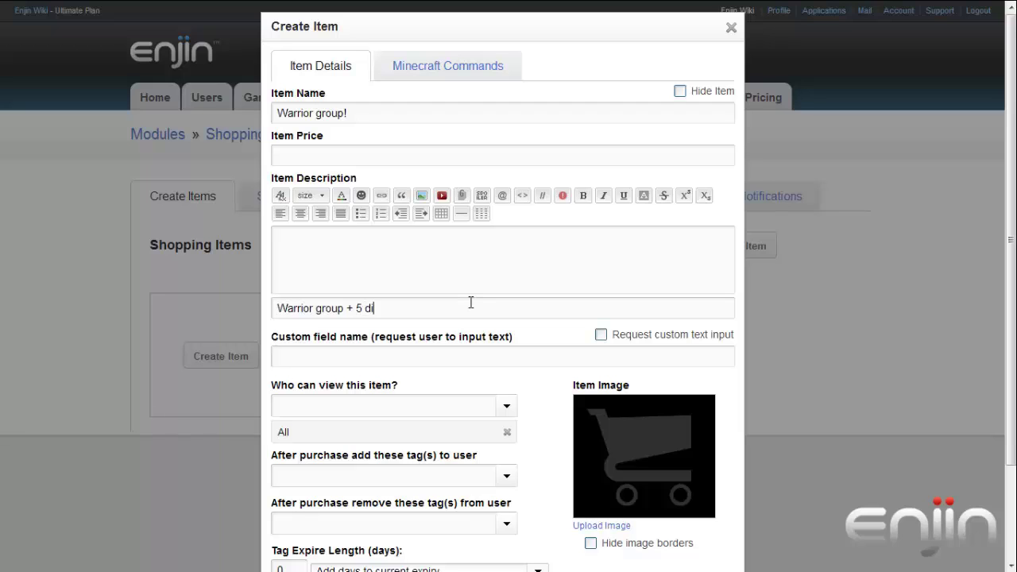
Set the item price to 9.99 and request custom text input with the field name Who referred you to our website?
left_click(513, 153)
scroll(513, 149, "down", 3)
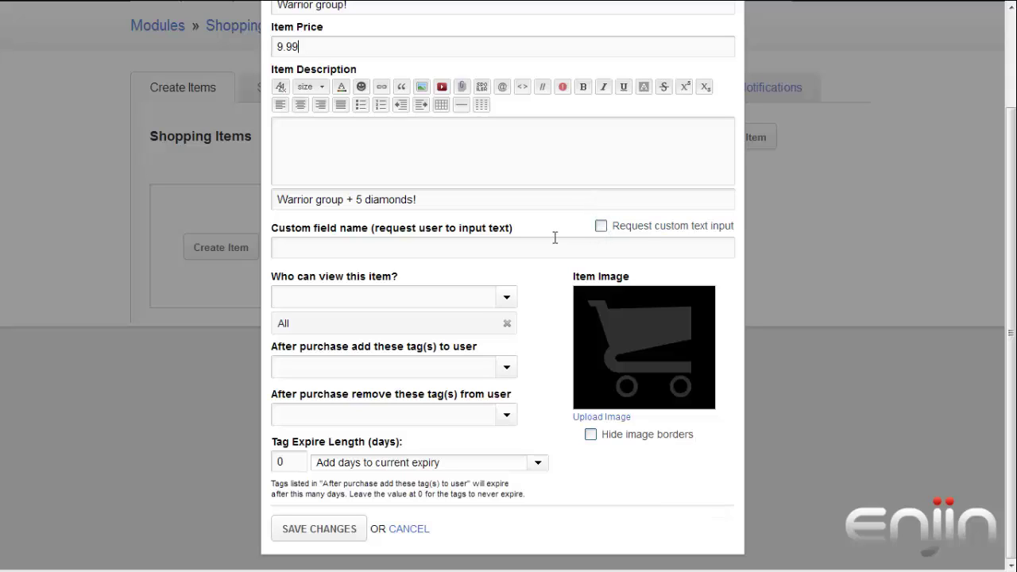
left_click(600, 225)
left_click(573, 254)
type("Who referred you to our website?")
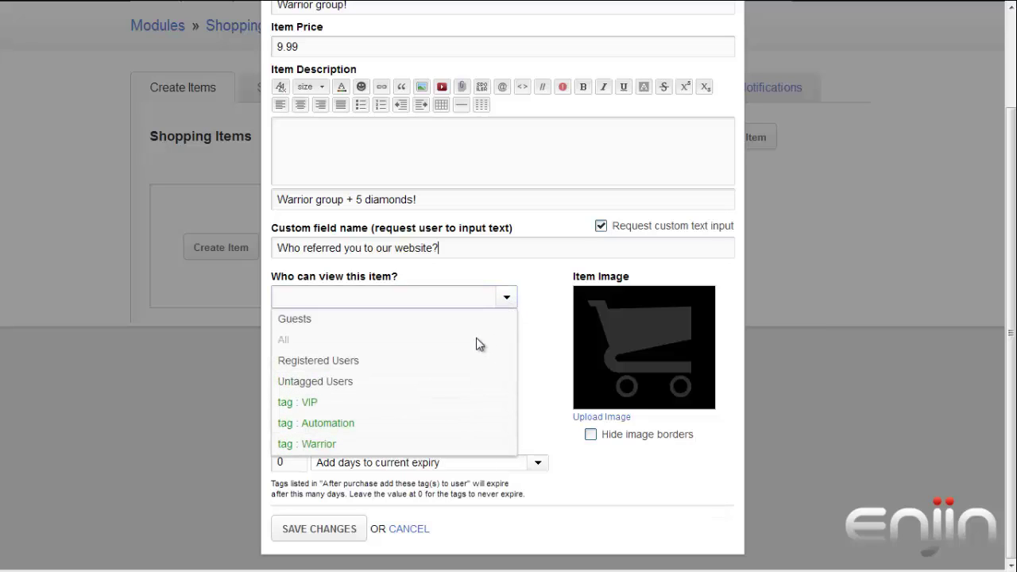
Restrict who can view the item to Registered Users by adding that group and removing All.
left_click(478, 340)
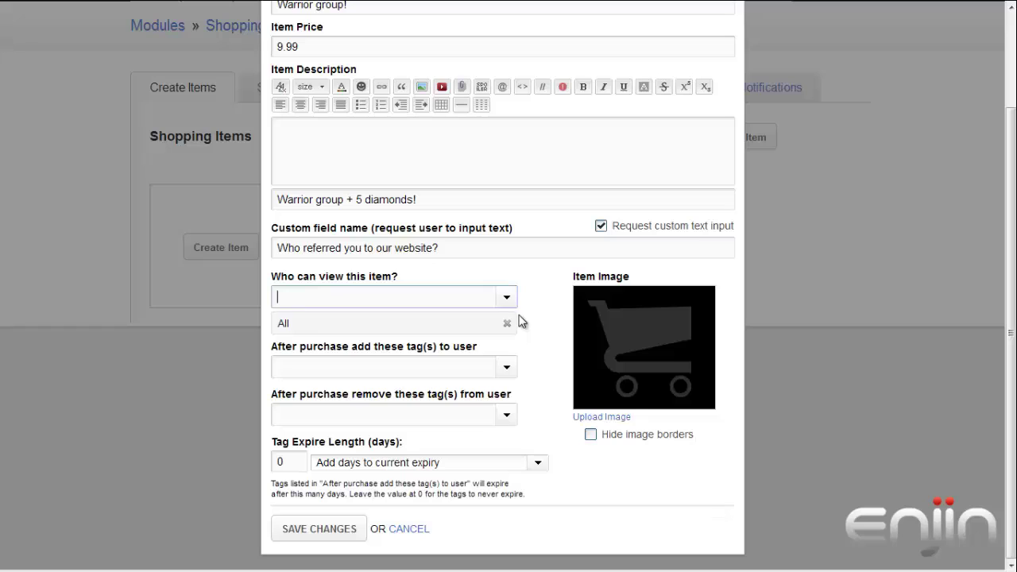
left_click(512, 301)
left_click(473, 362)
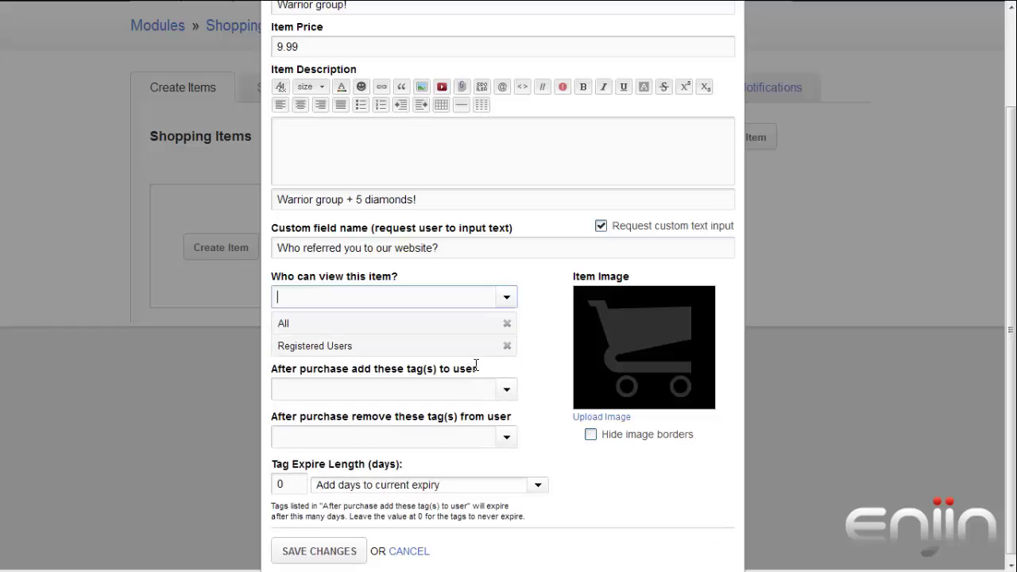
left_click(507, 325)
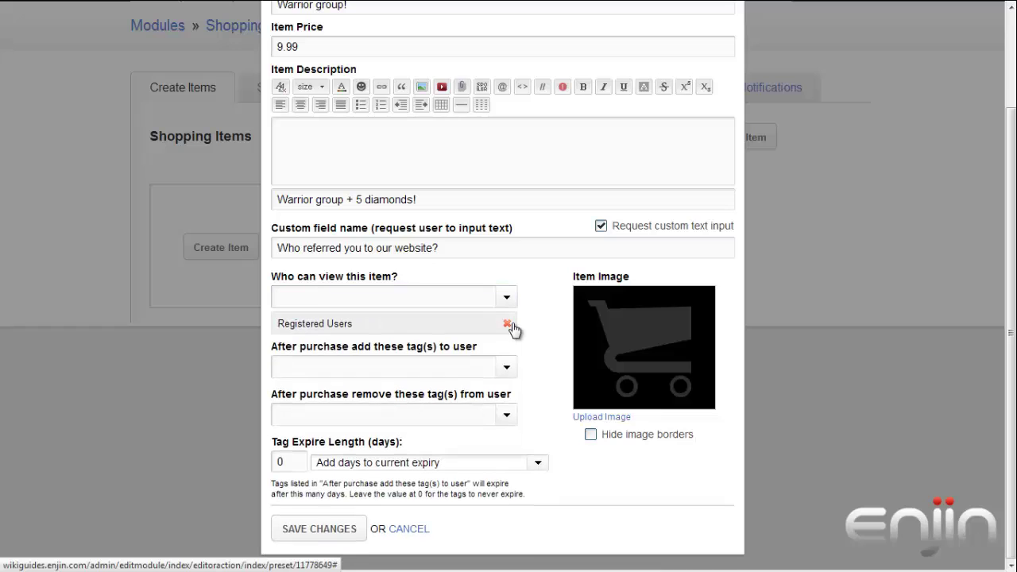
Upload enjin-wiki.png from the Shopping System Module folder as the item image.
left_click(608, 419)
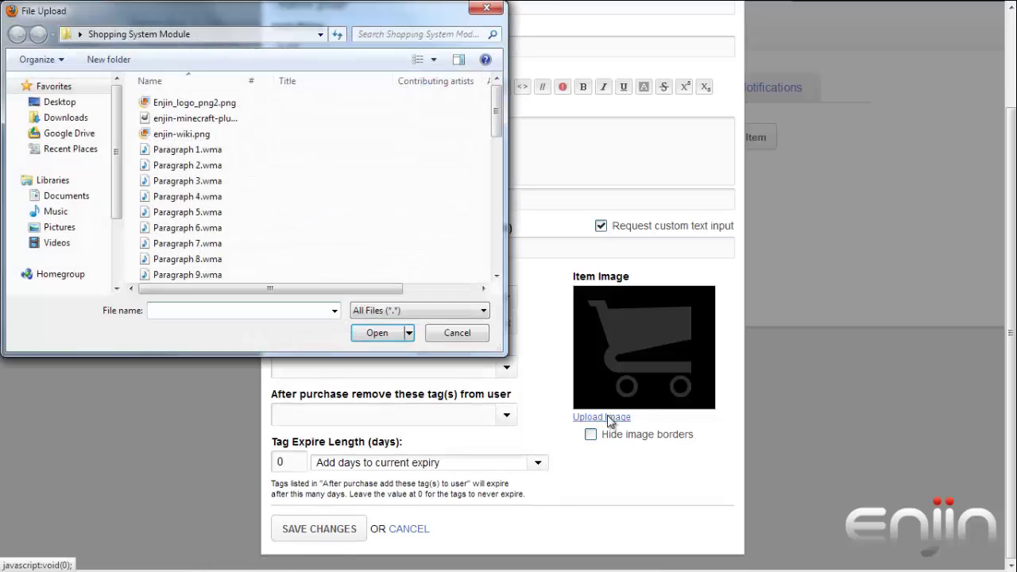
left_click(247, 137)
left_click(373, 333)
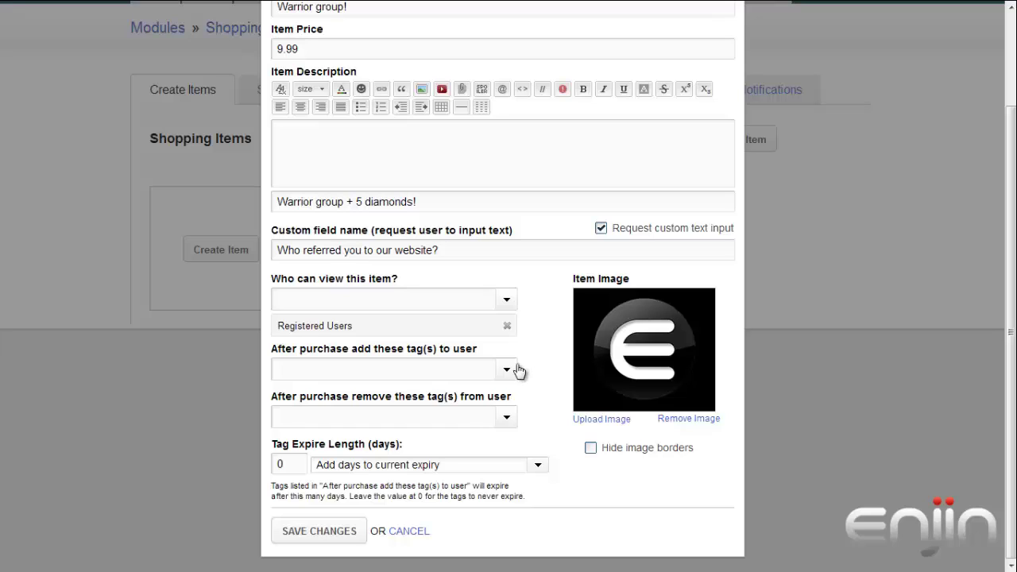
Examine the choices for adding and removing user tags after purchase and for handling the tag expiry length.
left_click(508, 371)
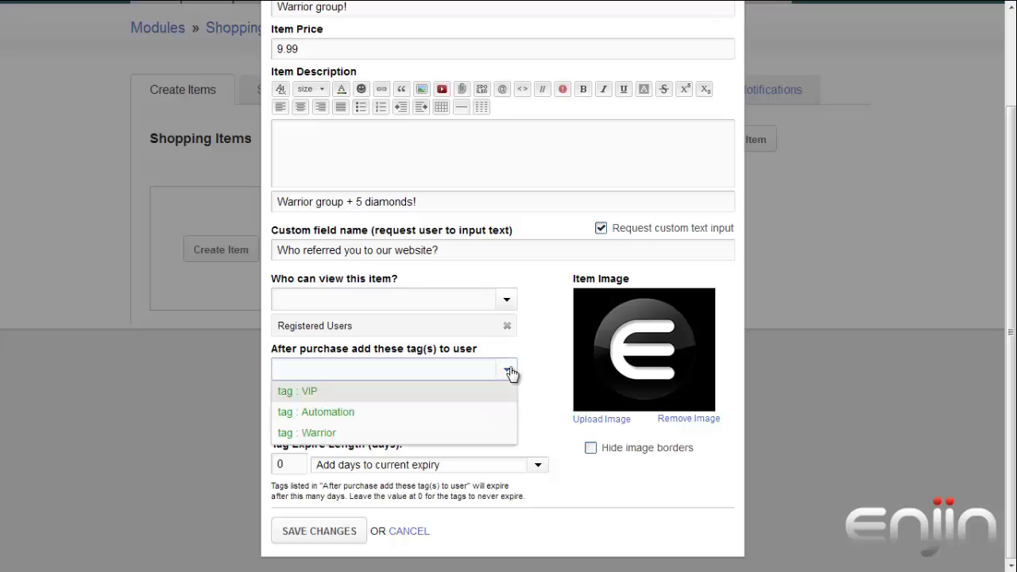
left_click(506, 419)
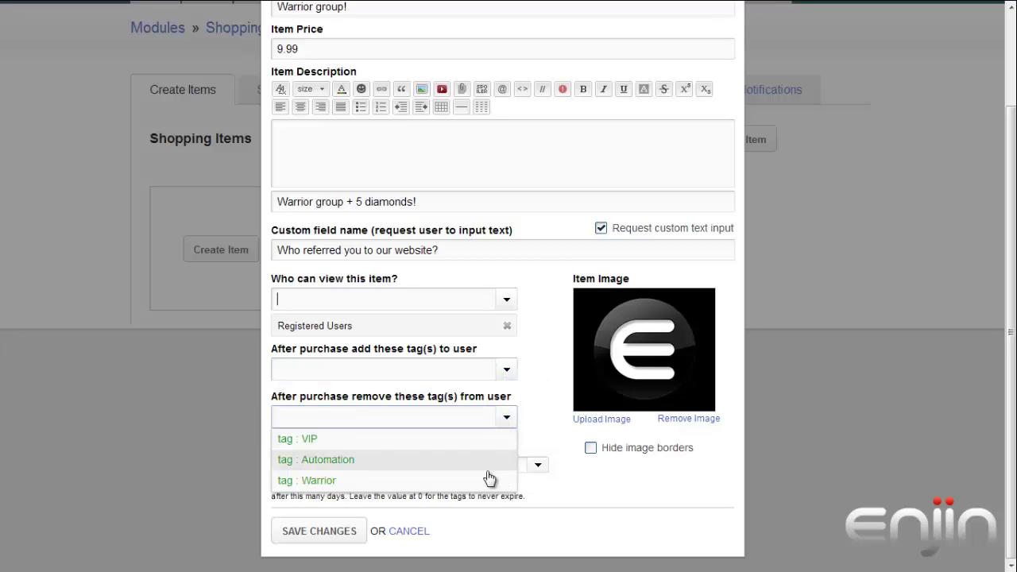
left_click(535, 404)
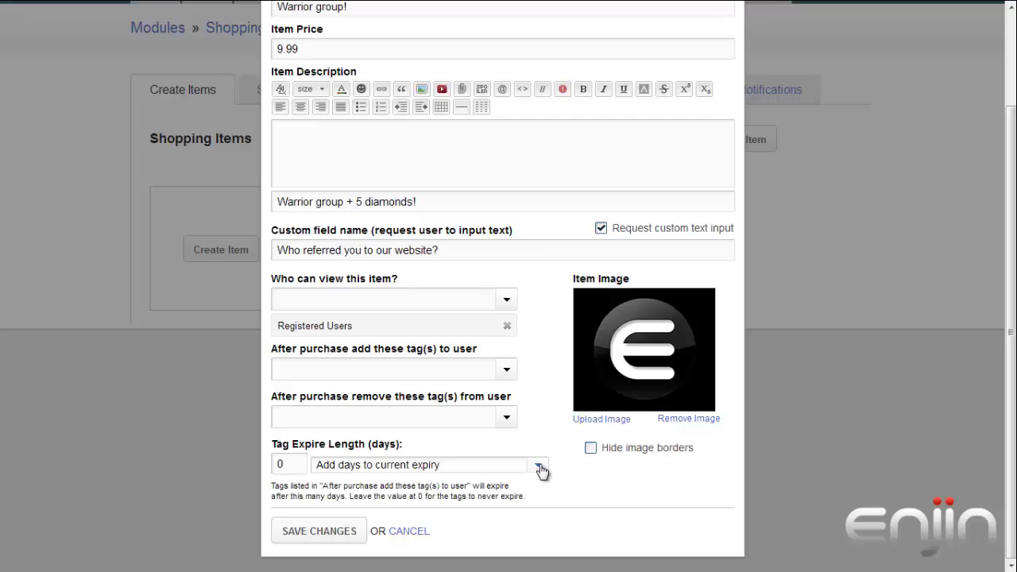
scroll(540, 472, "up", 2)
scroll(540, 468, "down", 2)
left_click(529, 464)
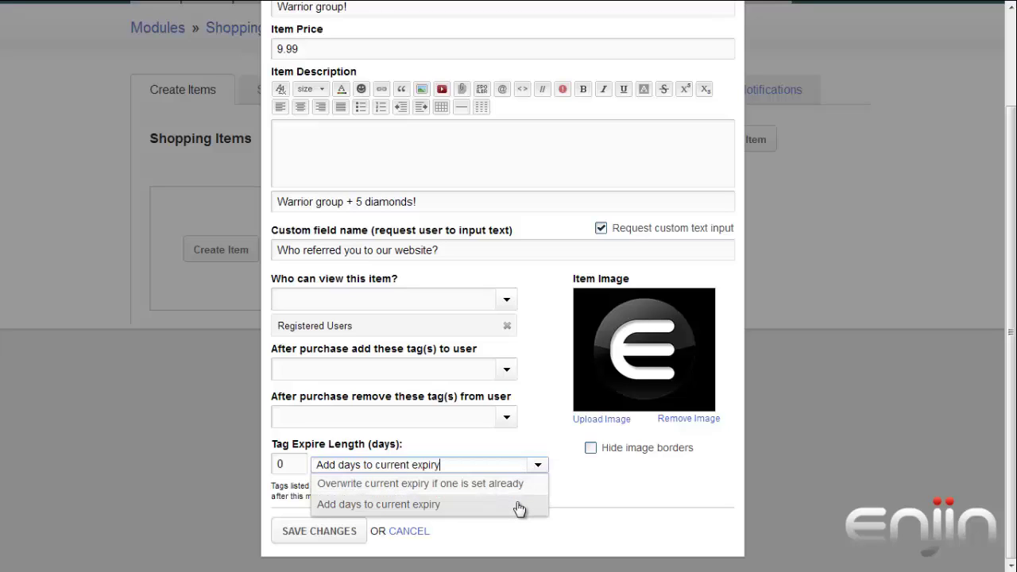
left_click(534, 450)
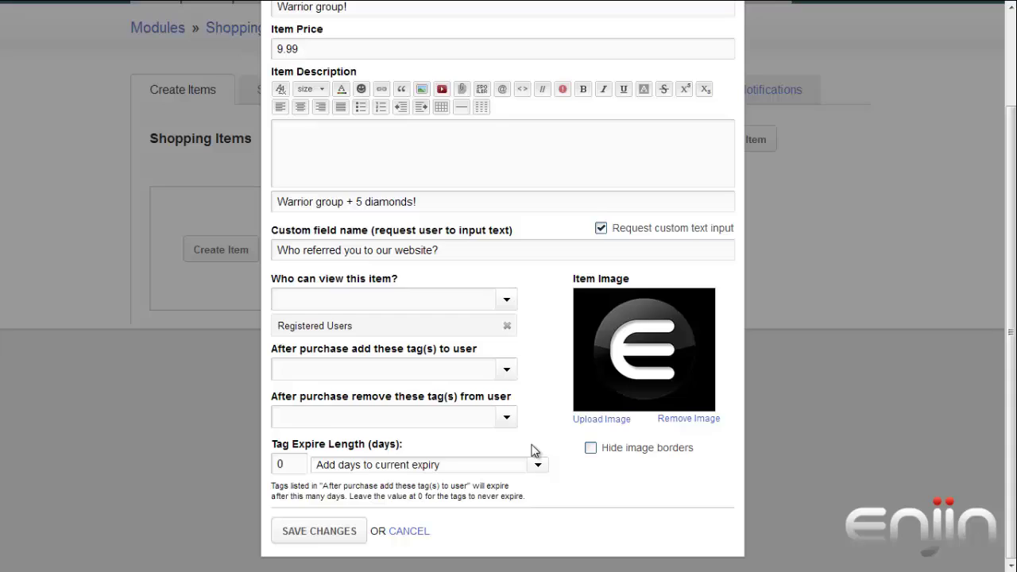
Add the Minecraft command give {user} diamond 5 to execute upon purchase of the item.
scroll(532, 449, "up", 3)
left_click(465, 83)
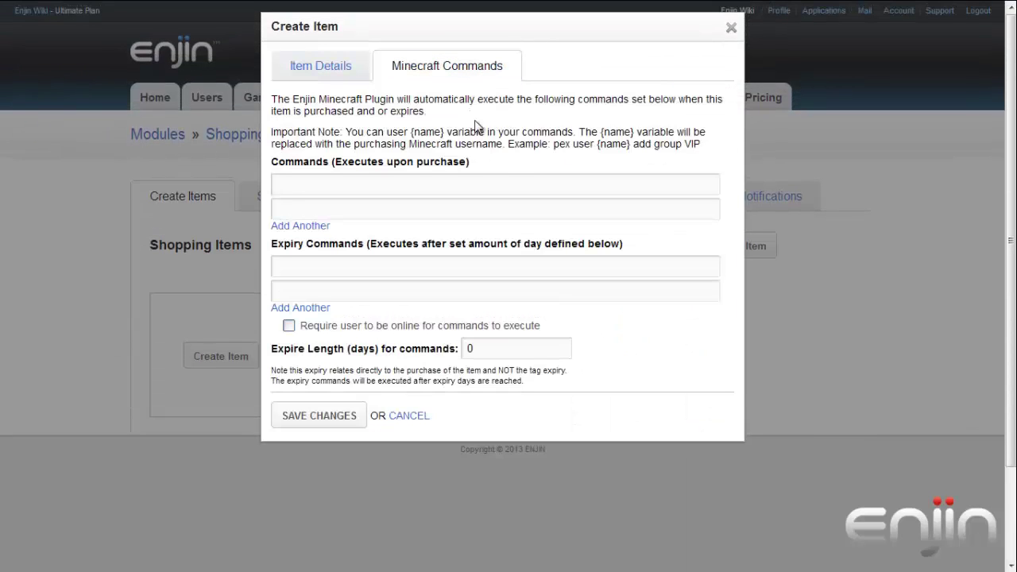
left_click(574, 181)
type("give {user} diamond 5")
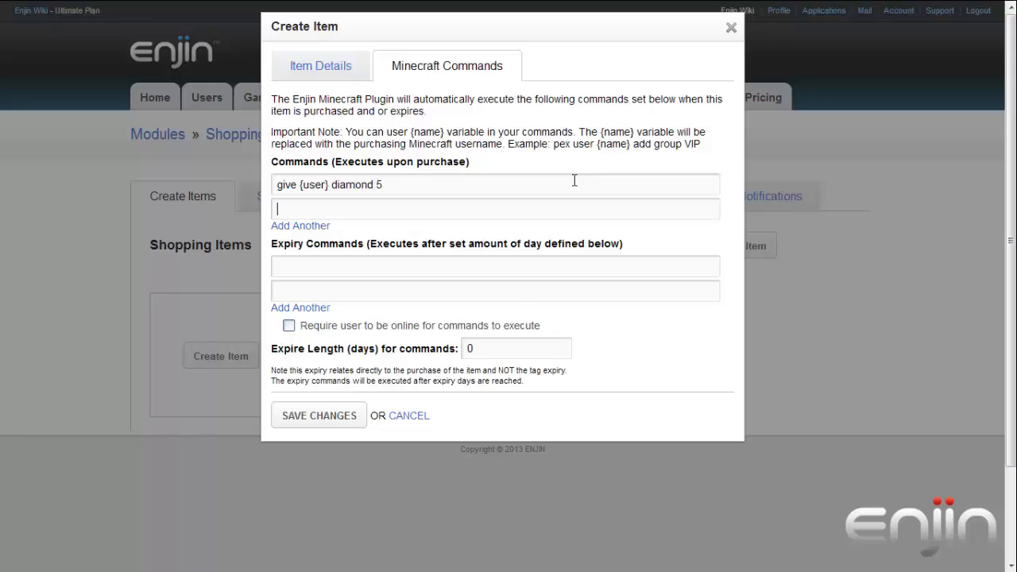
Enter pex group warrior user add {user} as the second Minecraft command executed upon purchase.
type("pex group war")
type("rior")
type(" {us")
key("BackSpace")
key("BackSpace")
key("BackSpace")
type("user add ")
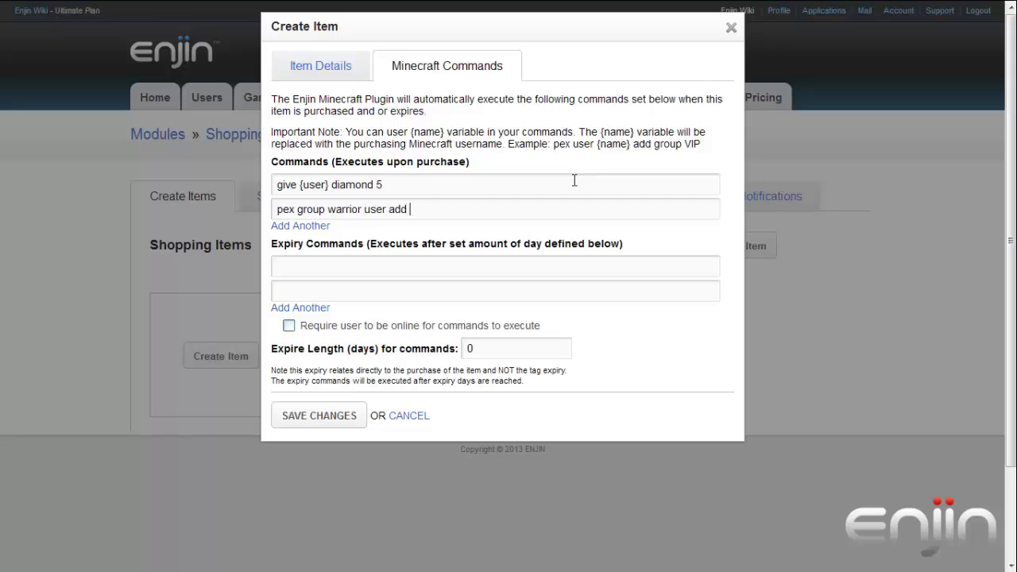
type("{user}")
Enter pex group warrior user remove {user} as the first expiry command.
key("Tab")
key("Tab")
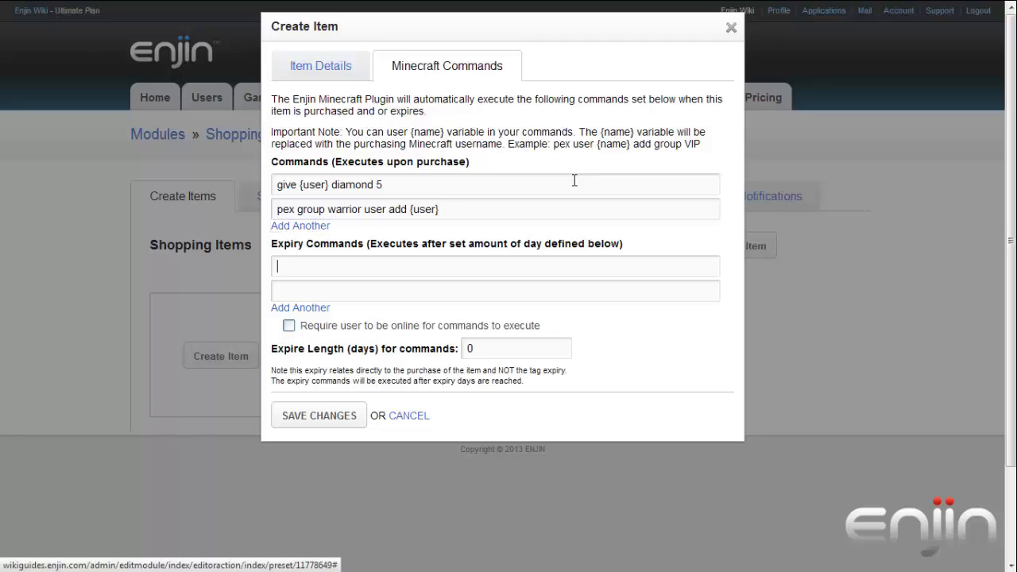
type("pex g")
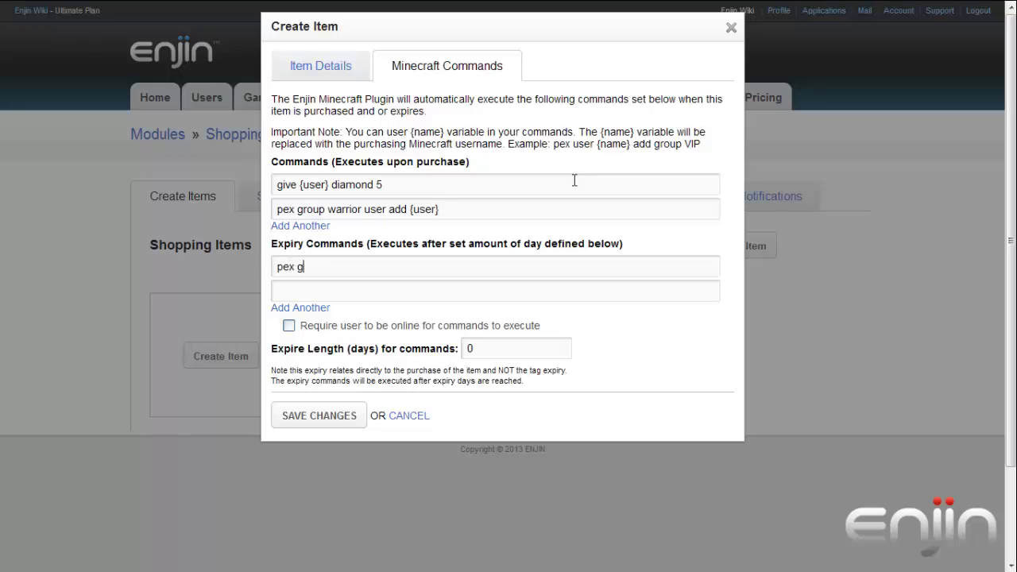
type("roup warrior user remv")
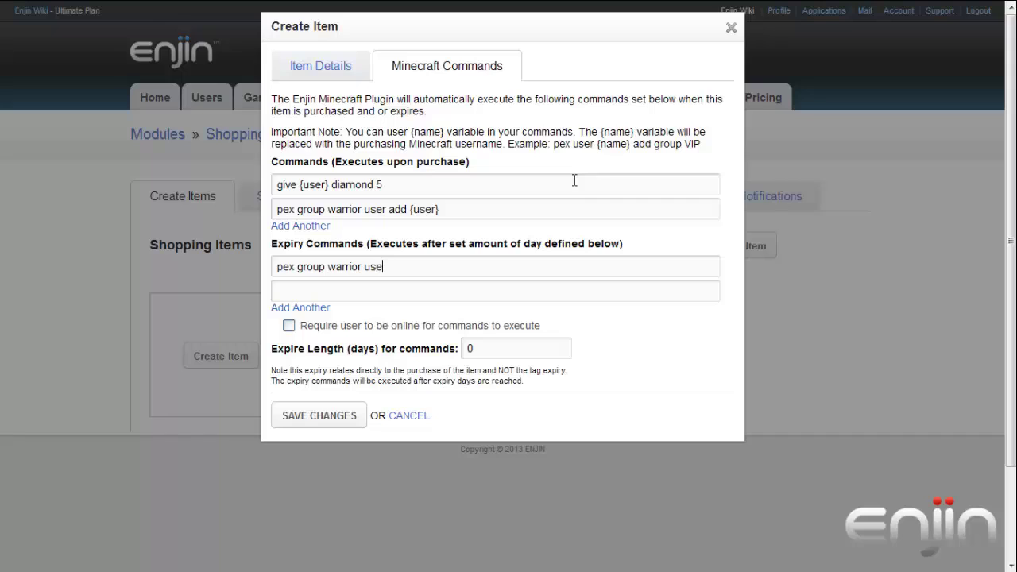
key("BackSpace")
type("ove {us")
key("BackSpace")
key("BackSpace")
key("BackSpace")
type("{user}")
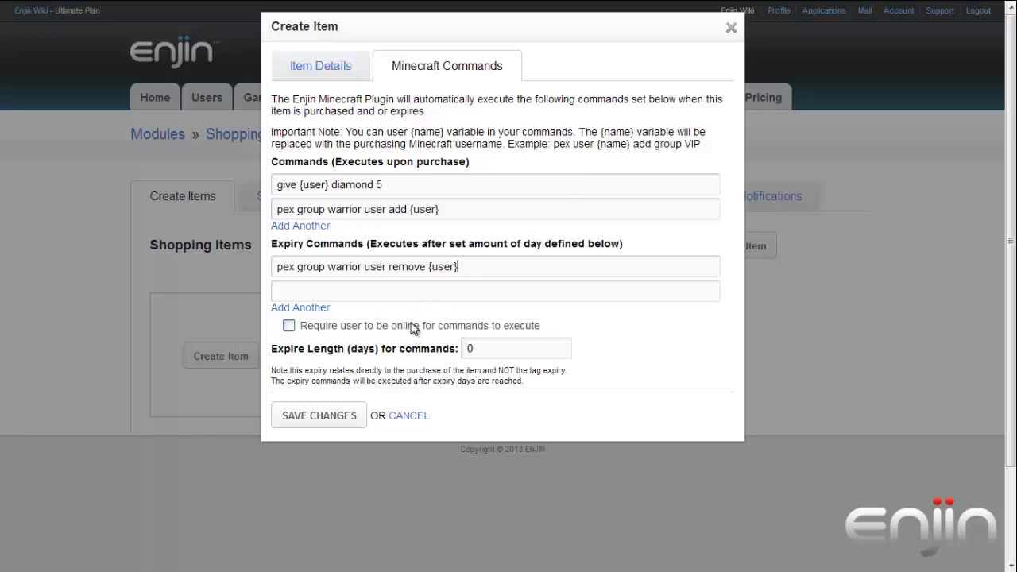
Require the user to be online for commands, set the command expire length to 30 days, and try to save the item.
left_click(413, 326)
left_click(479, 349)
key("BackSpace")
type("30")
left_click(337, 414)
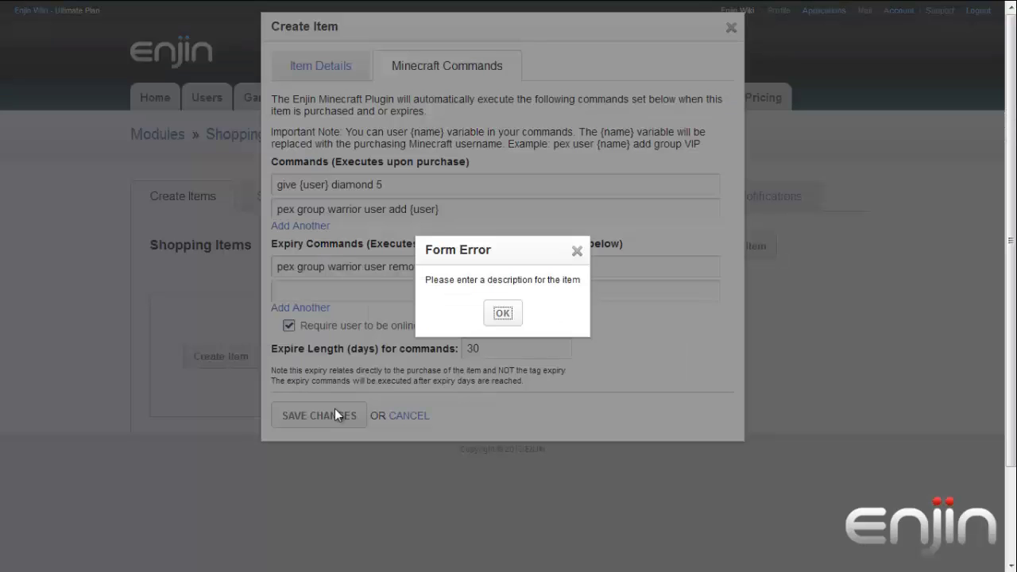